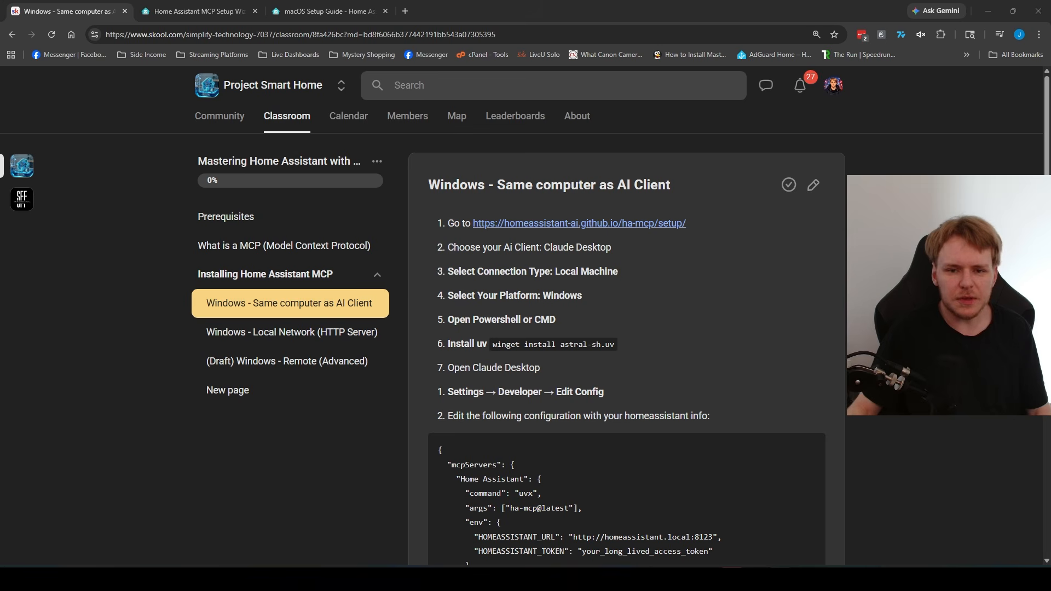
Step: Set the Home Assistant MCP Setup Wizard to Claude Desktop as AI client, Local Machine connection and Windows platform
click(199, 11)
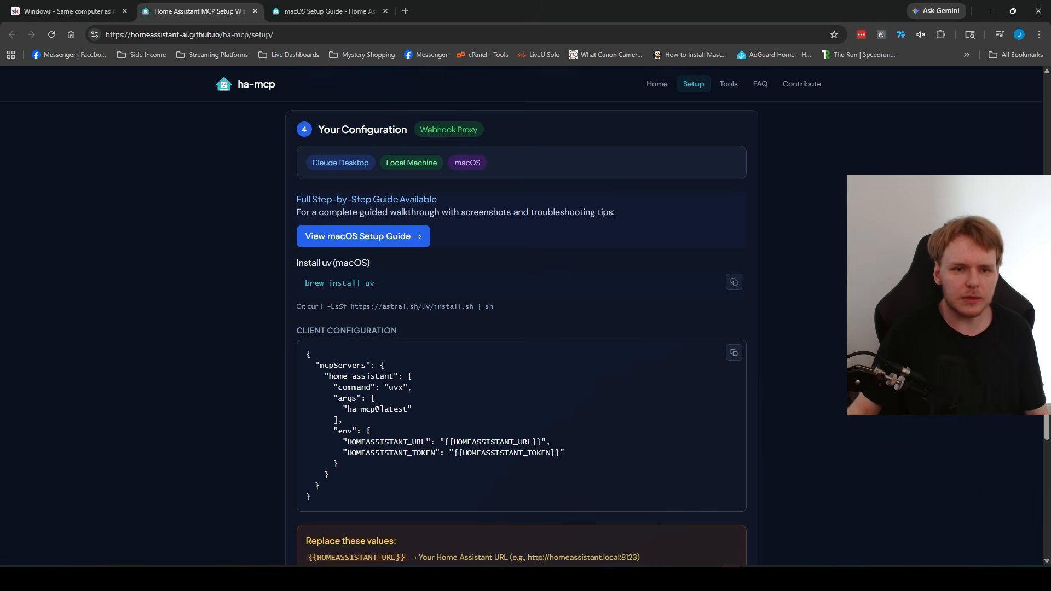
scroll(363, 236, up, 20)
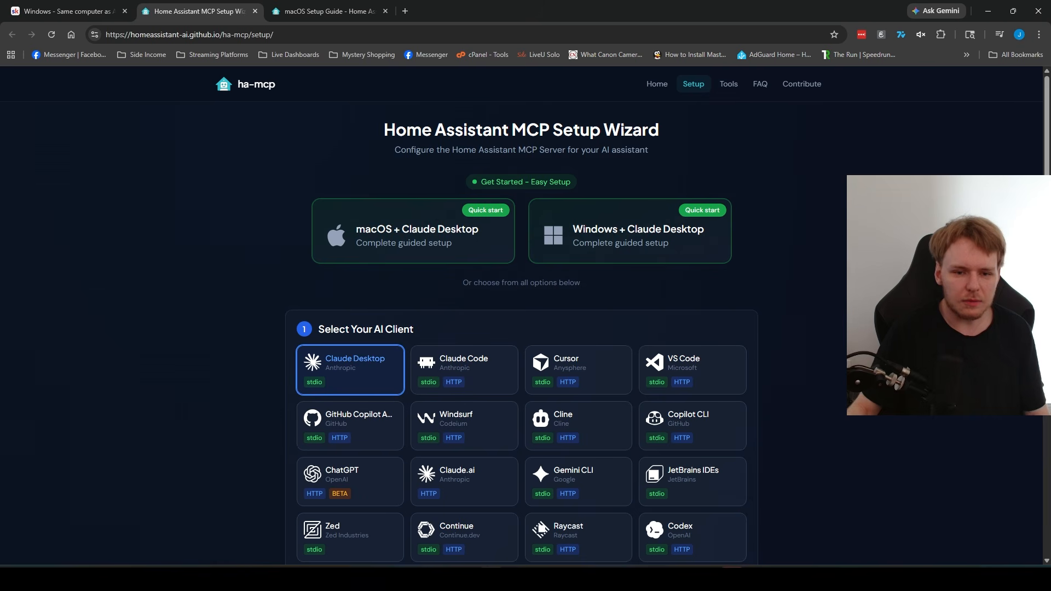
click(354, 370)
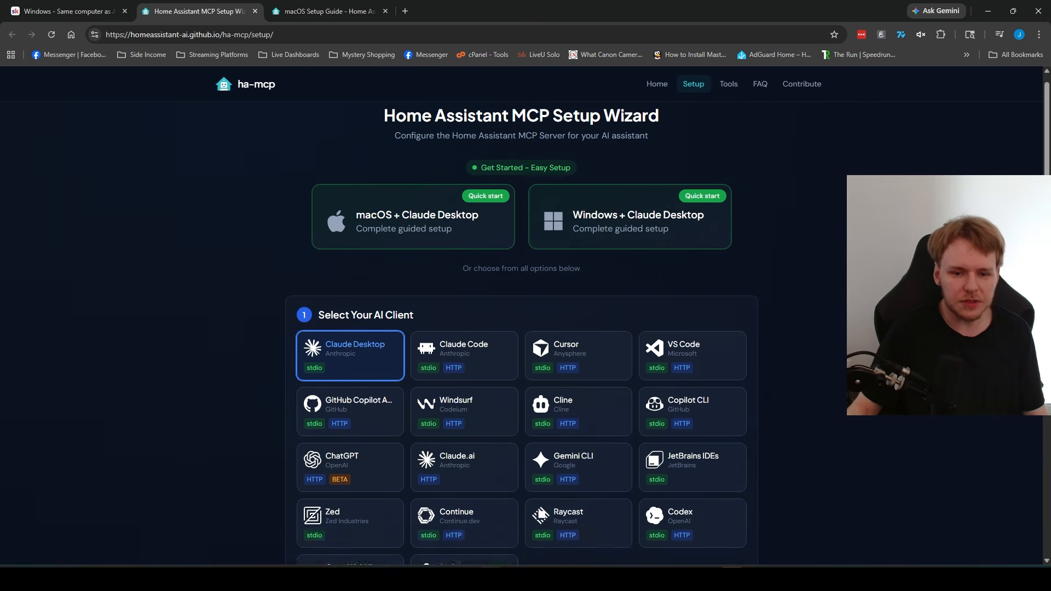
scroll(358, 296, up, 1)
click(365, 263)
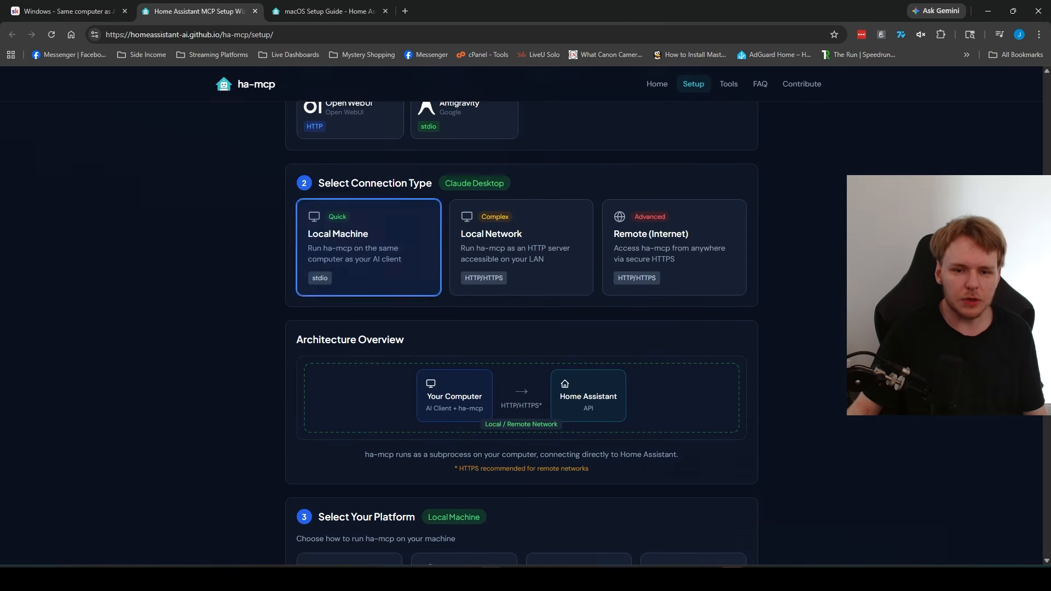
click(578, 159)
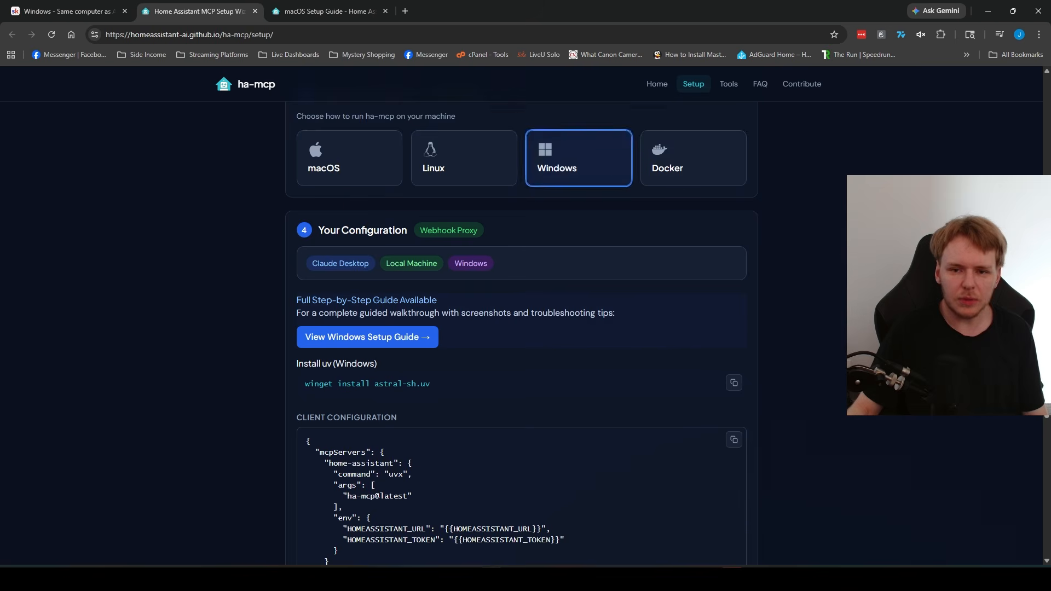
scroll(521, 328, down, 1)
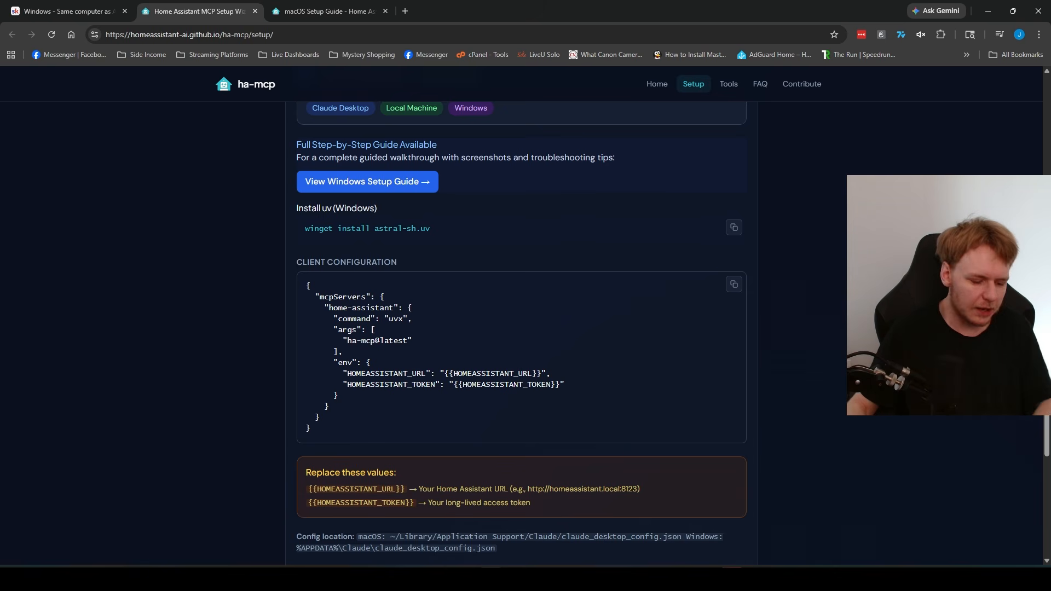
Step: Open Command Prompt and move its window aside from the browser page
key(super)
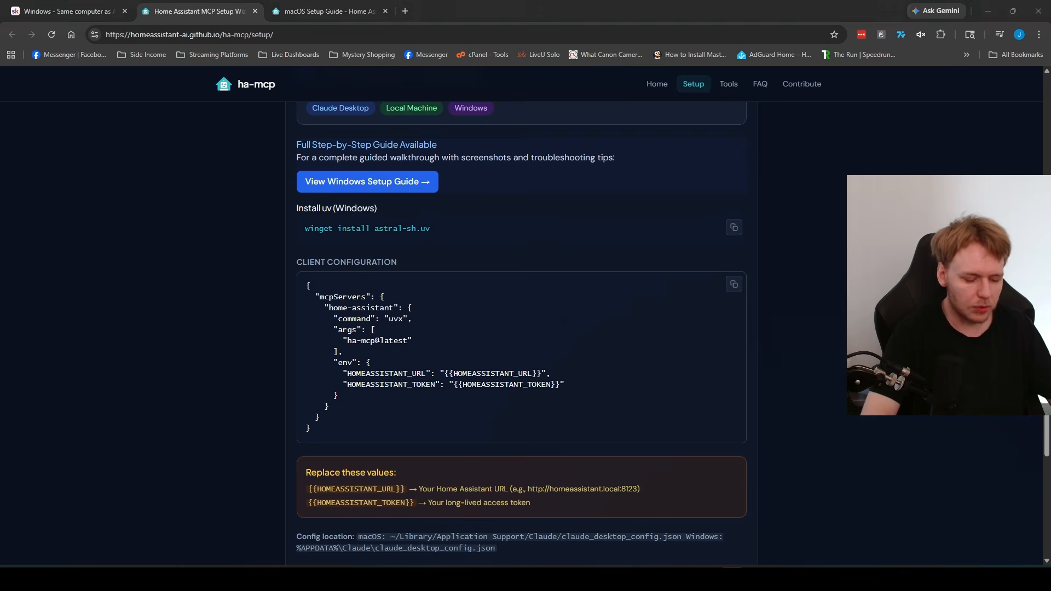
text(command prompt)
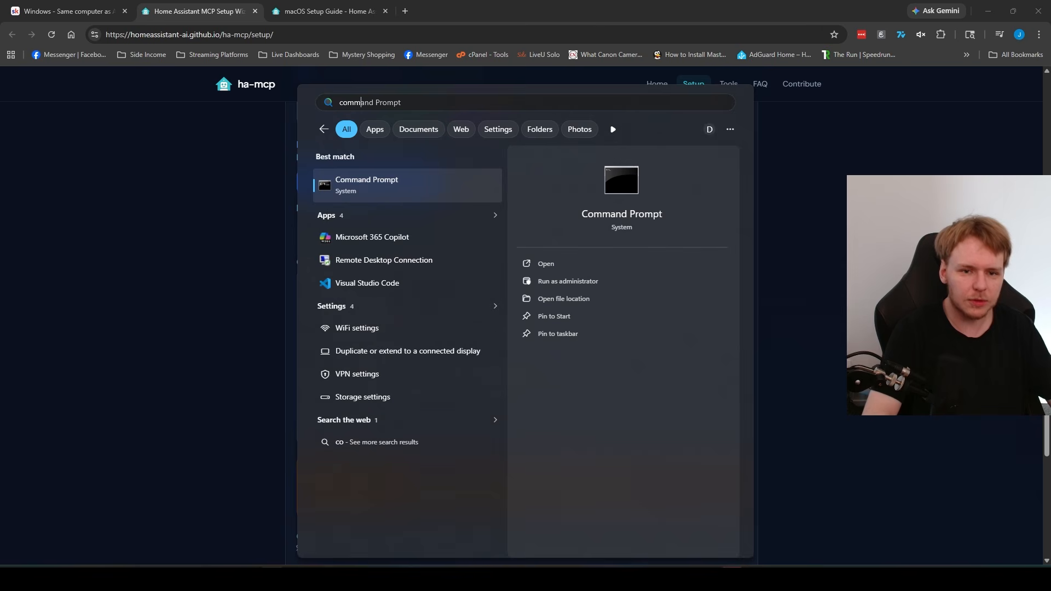
key(Return)
drag(536, 141, 878, 225)
Step: Copy the uv install command from the course lesson, run "winget install astral-sh.uv" in Command Prompt, and close the window
click(68, 10)
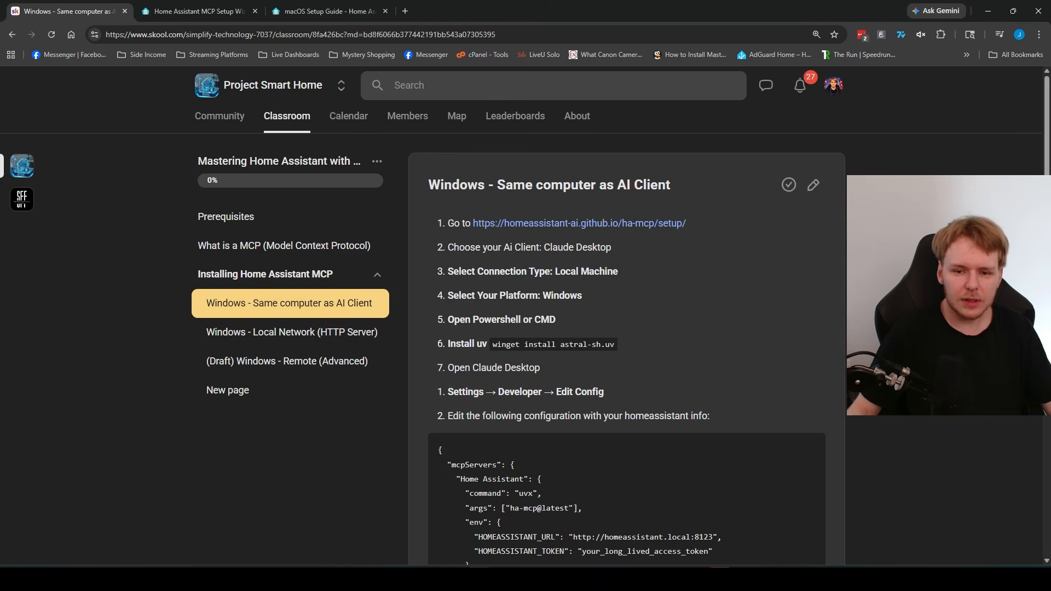
drag(615, 344, 493, 344)
key(ctrl+c)
key(alt+Tab)
key(ctrl+v)
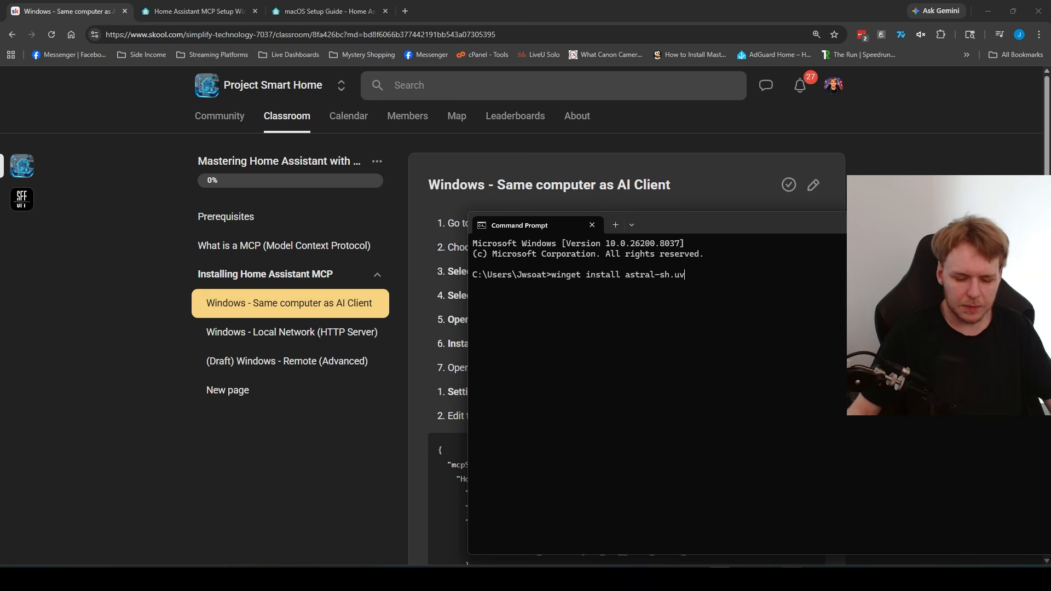
key(Return)
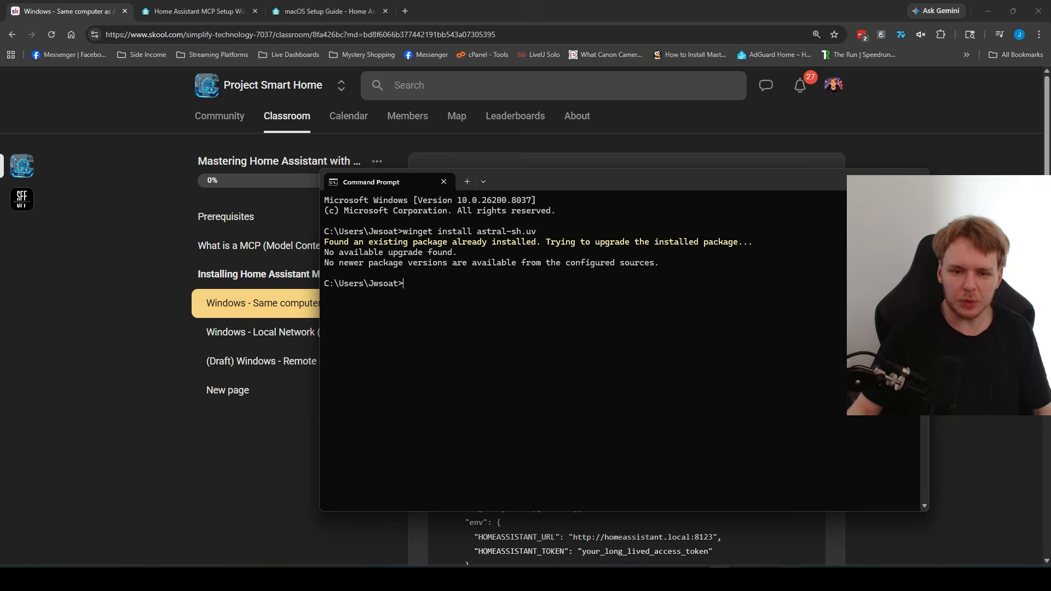
click(917, 179)
Step: Follow the lesson's next instructions by switching to Claude Desktop and opening its Developer settings
scroll(627, 328, down, 1)
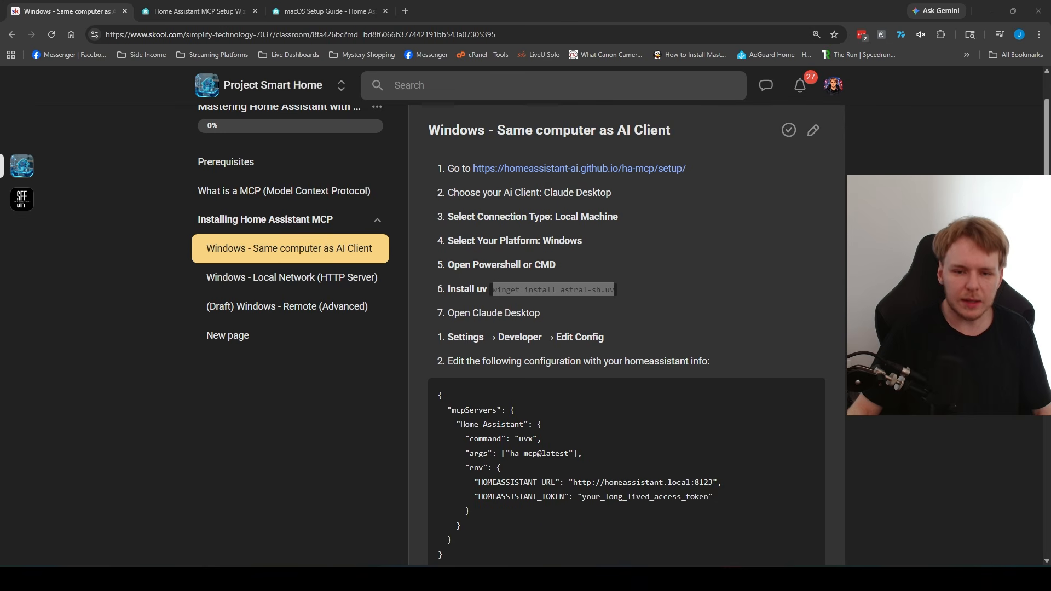
drag(448, 313, 540, 314)
click(542, 314)
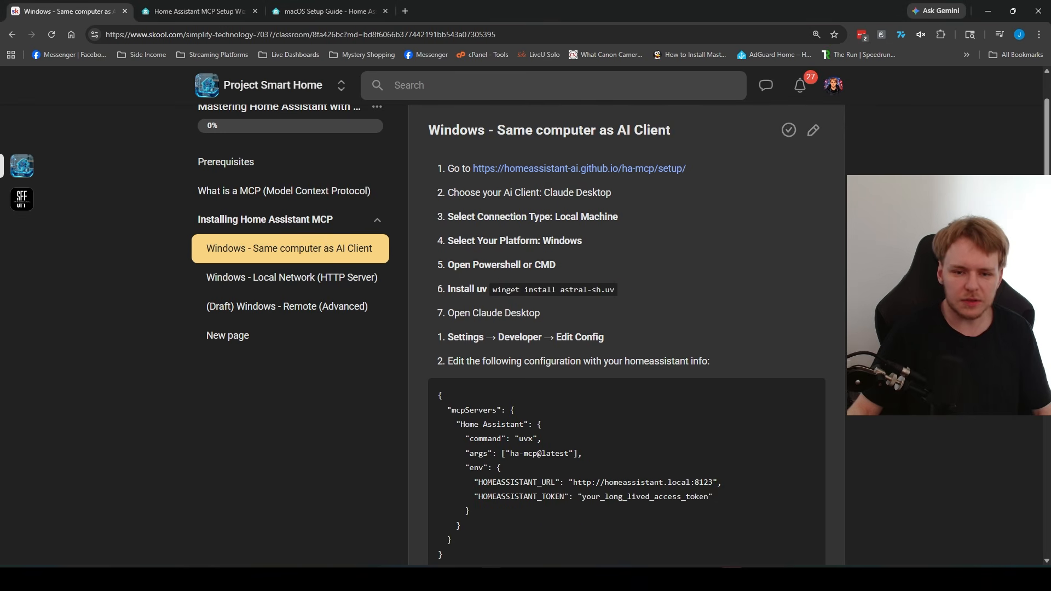
drag(453, 337, 498, 337)
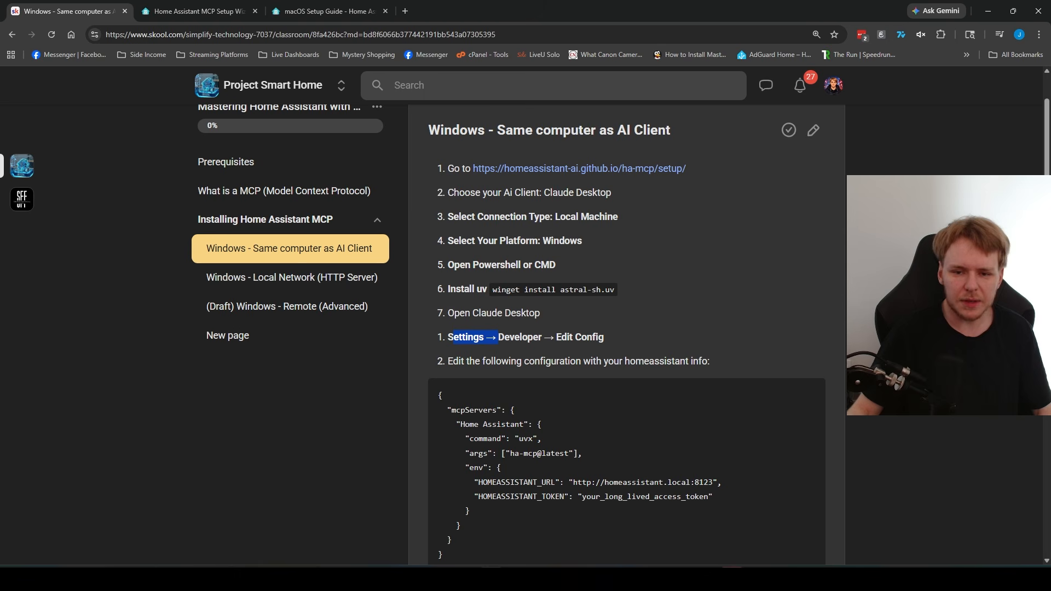
key(alt+Tab)
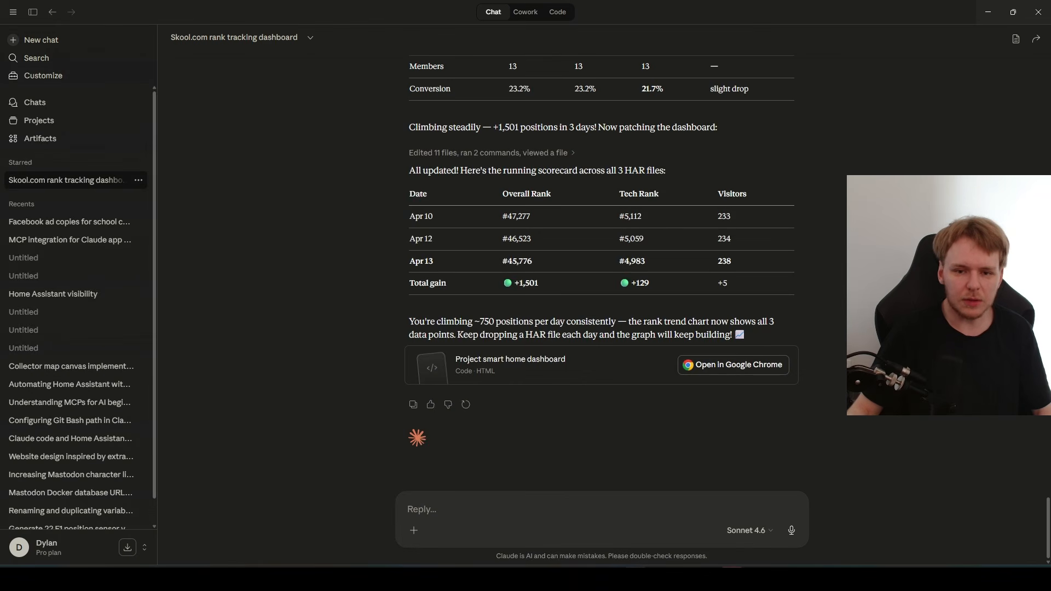
click(13, 12)
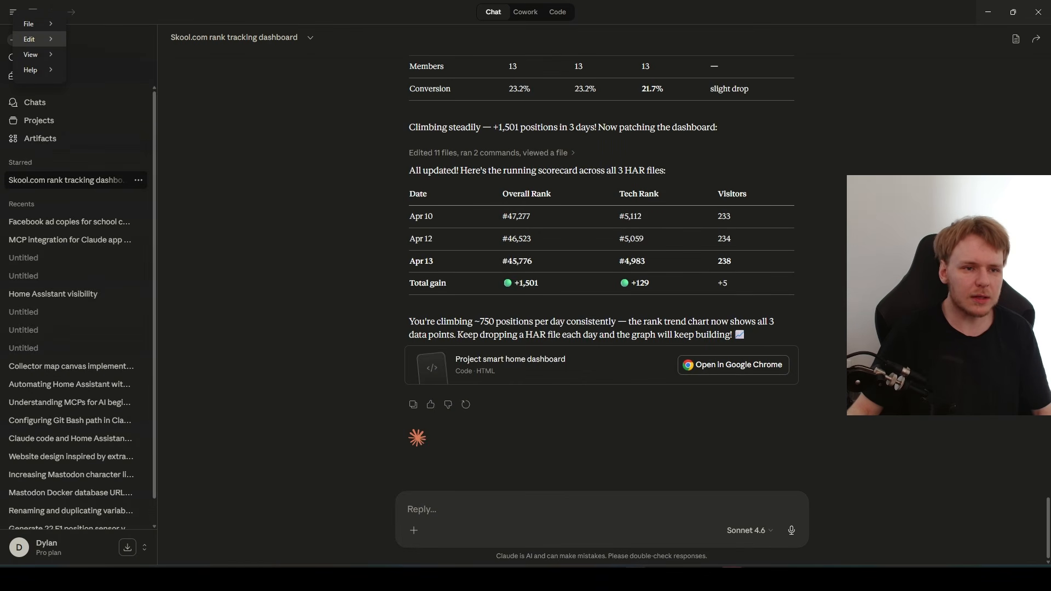
mouse_move(37, 24)
click(93, 39)
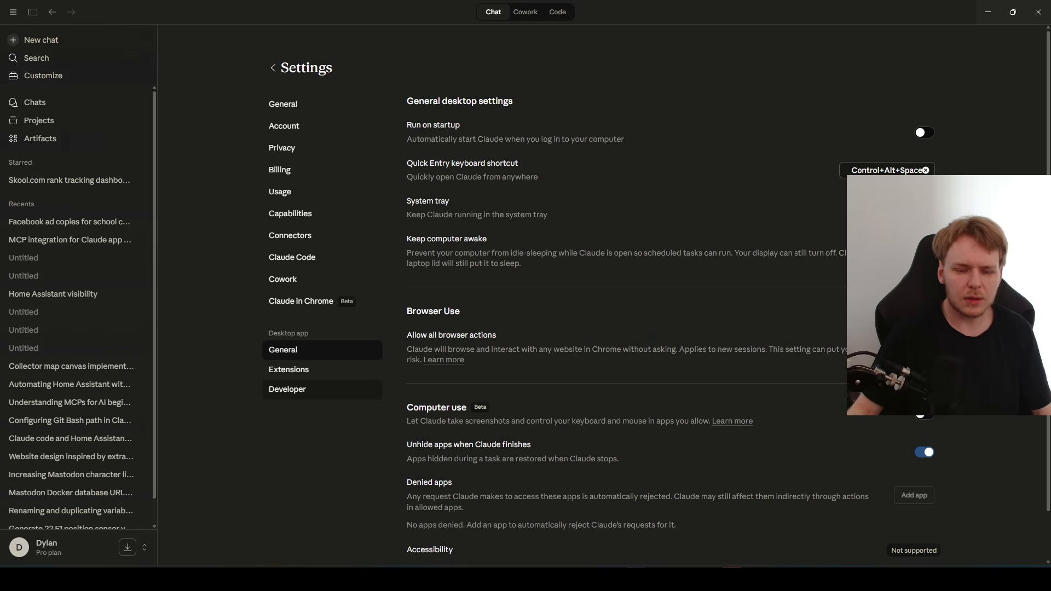
click(287, 389)
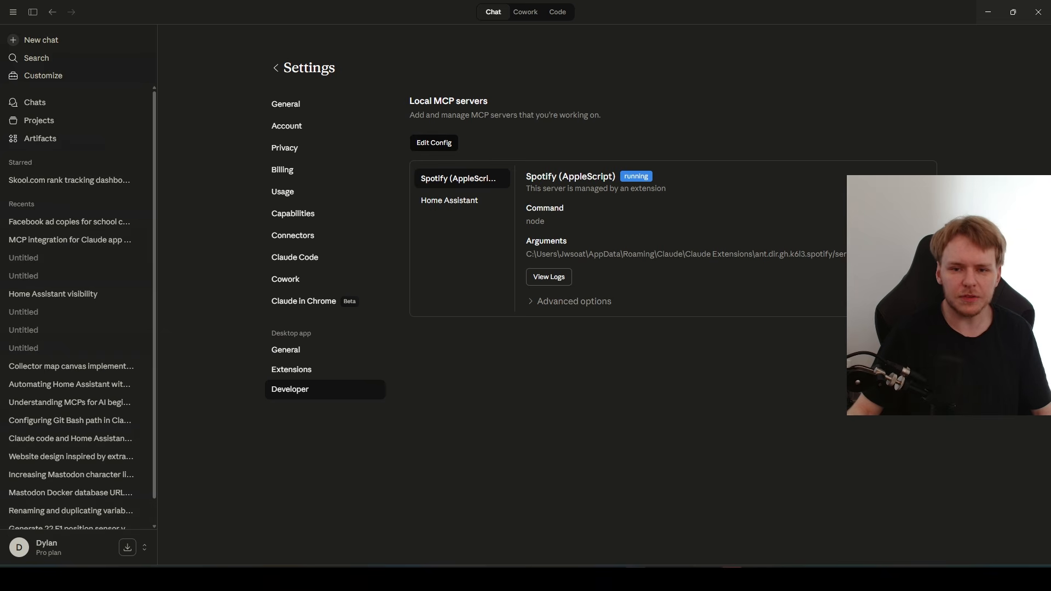
Step: Locate the local MCP servers config file and open claude_desktop_config.json for editing
click(434, 142)
click(730, 98)
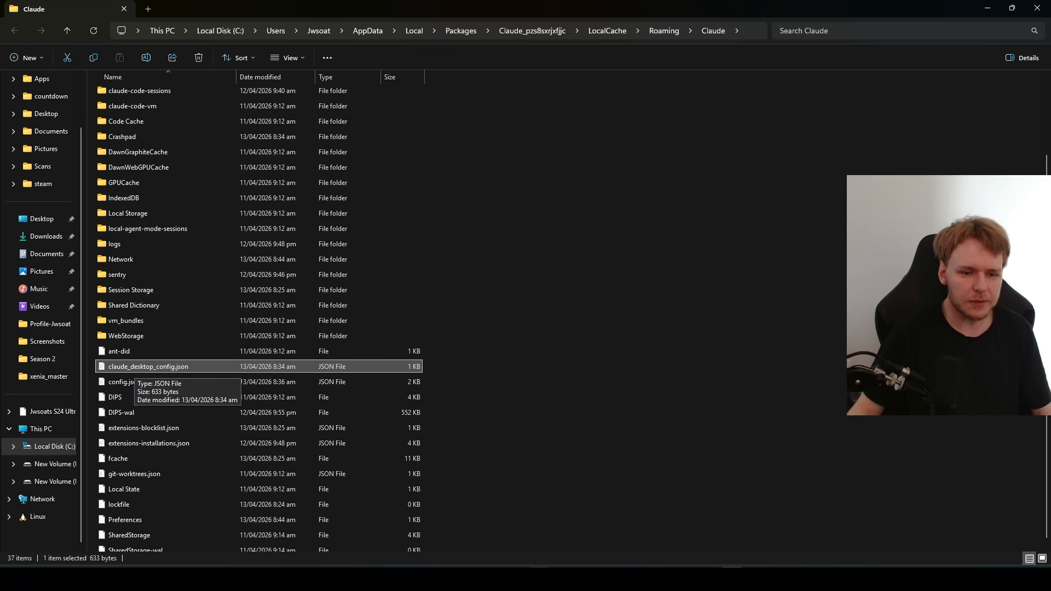
double_click(134, 367)
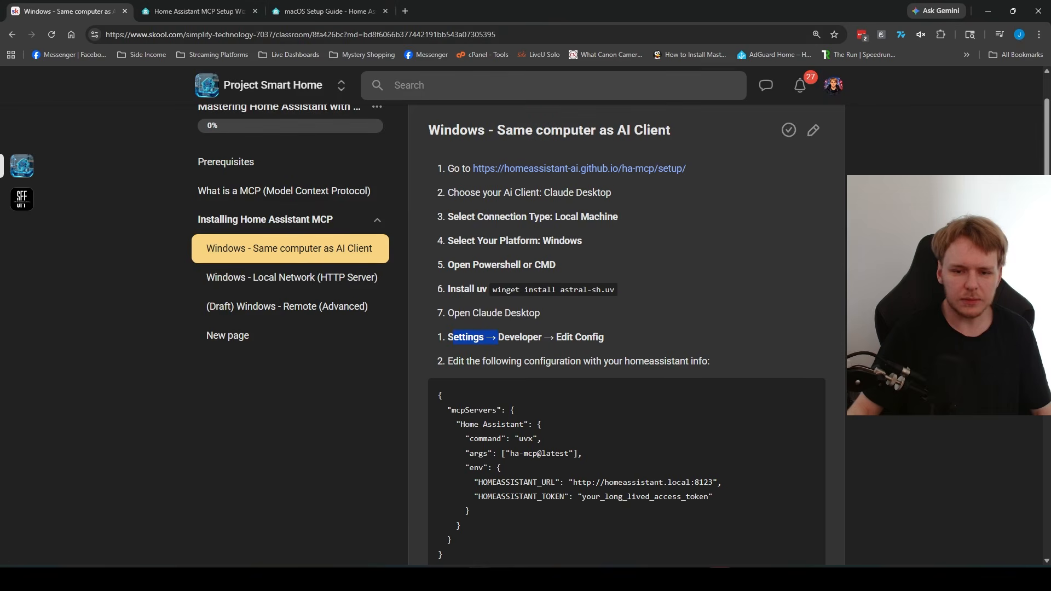
Step: Examine the lesson's mcpServers configuration template, including its HOMEASSISTANT_TOKEN placeholder
scroll(498, 337, down, 3)
drag(457, 260, 452, 376)
click(460, 372)
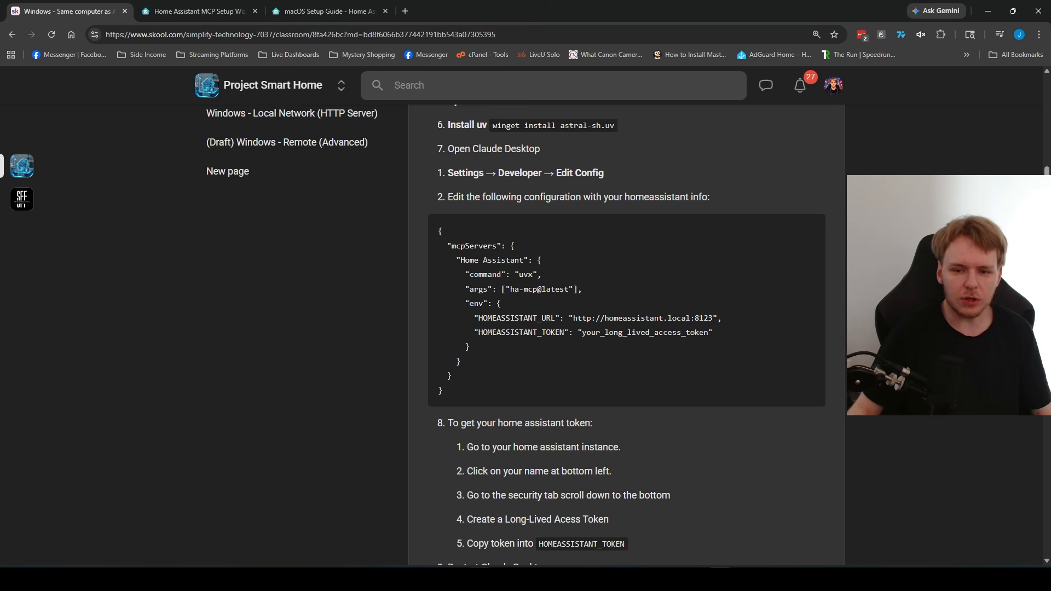
double_click(646, 333)
click(646, 332)
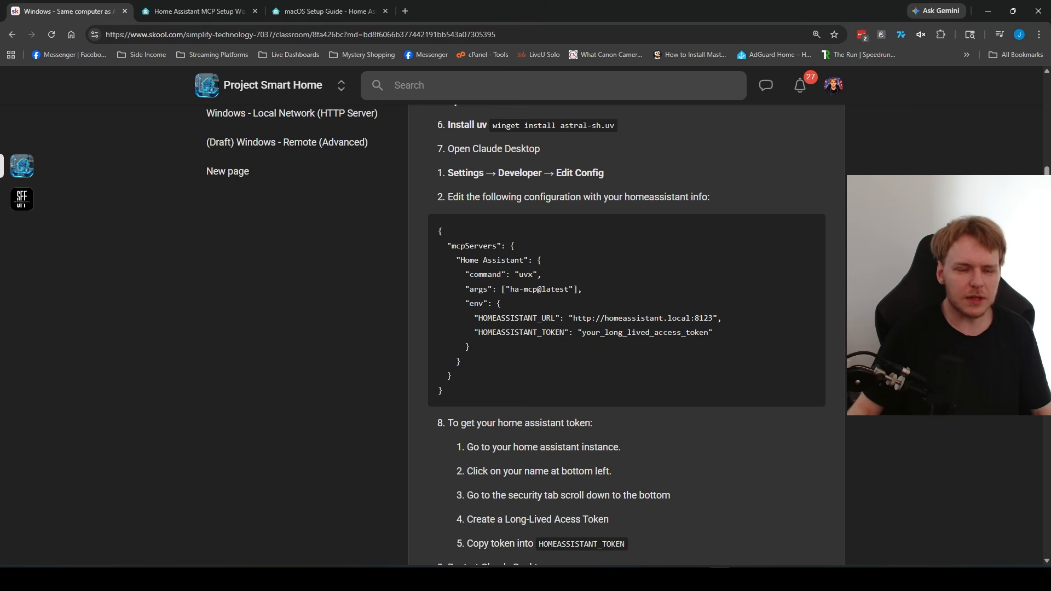
Step: Open Home Assistant in a new browser tab and go to the profile's long-lived access tokens under Security
click(405, 11)
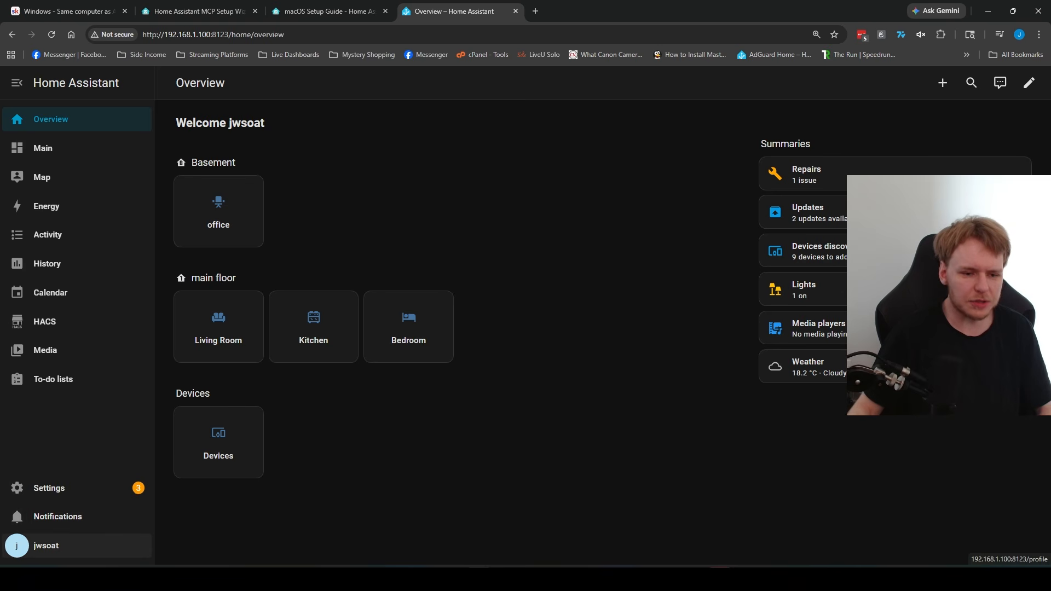
click(33, 545)
click(641, 83)
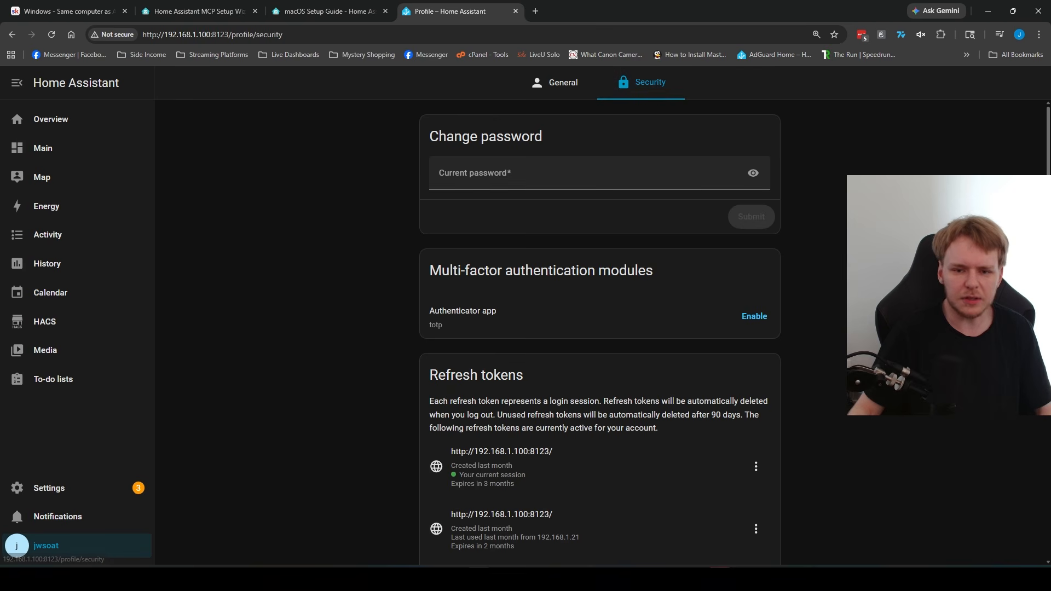
scroll(600, 329, down, 4)
drag(430, 417, 589, 419)
click(618, 423)
Step: Create a long-lived access token named "test" and copy it to the clipboard
click(741, 533)
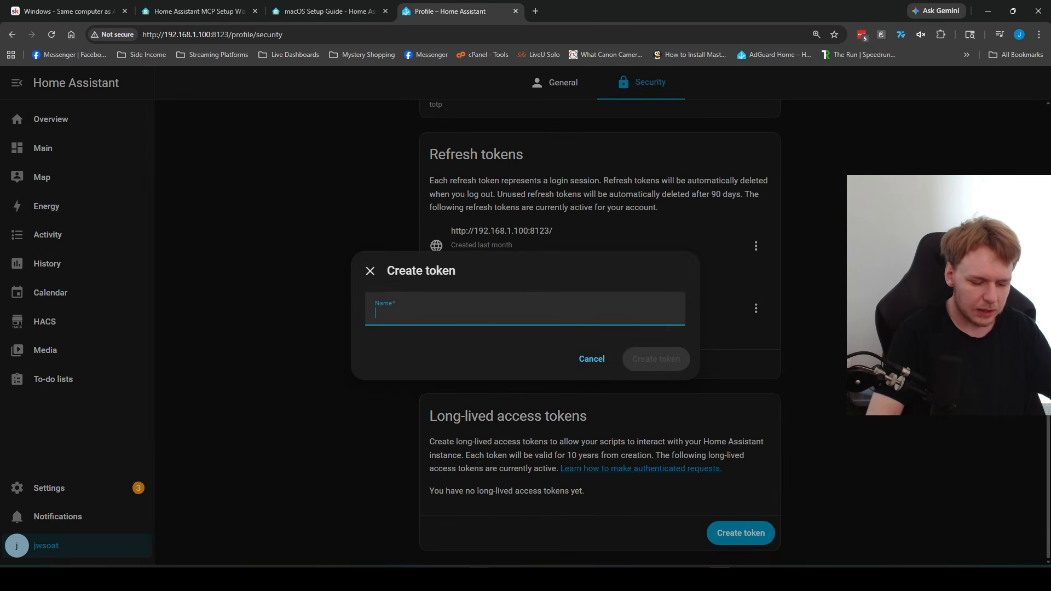
text(test)
key(Return)
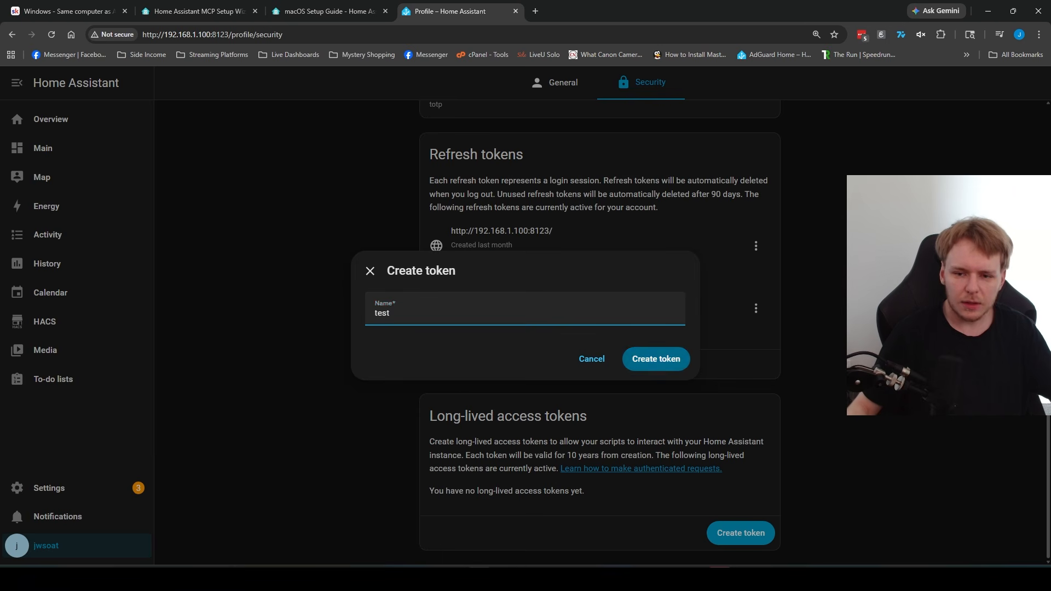
click(658, 302)
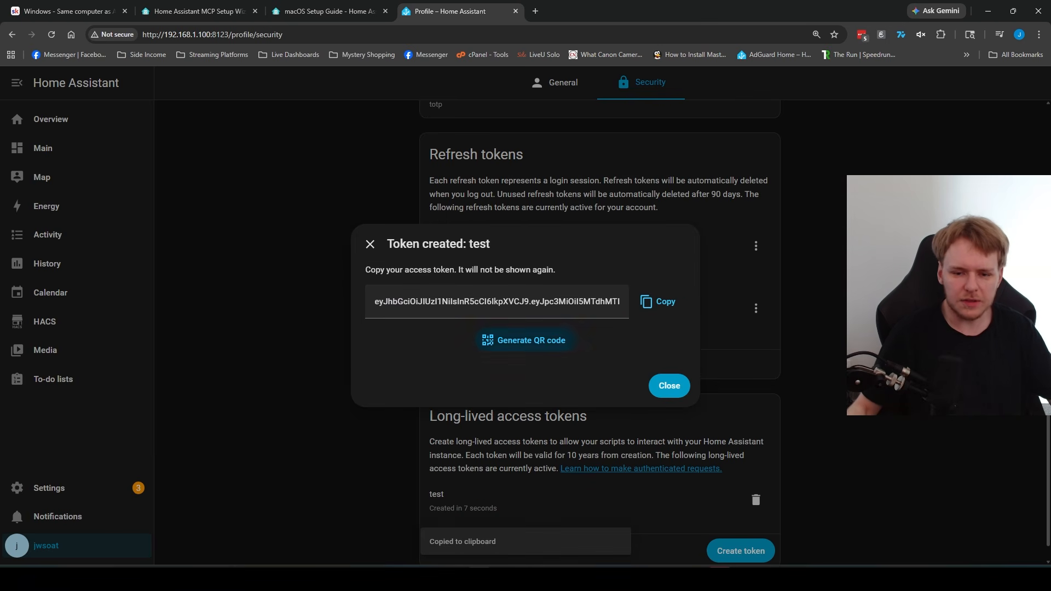
Step: Switch to Visual Studio Code, examine the Home Assistant URL and token entries in claude_desktop_config.json, and close the editor
click(792, 579)
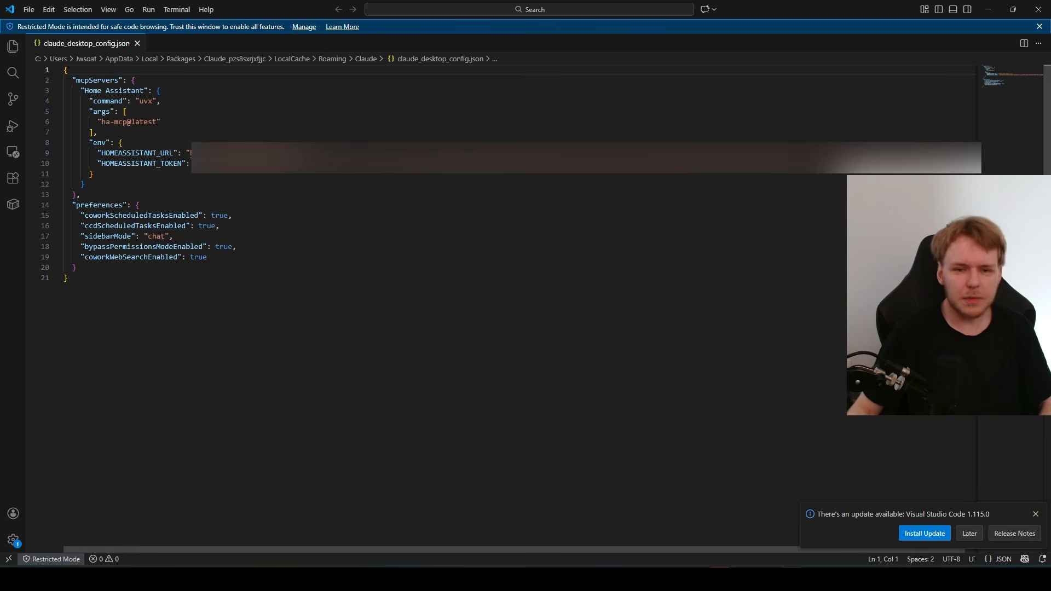
drag(194, 164, 82, 194)
click(82, 194)
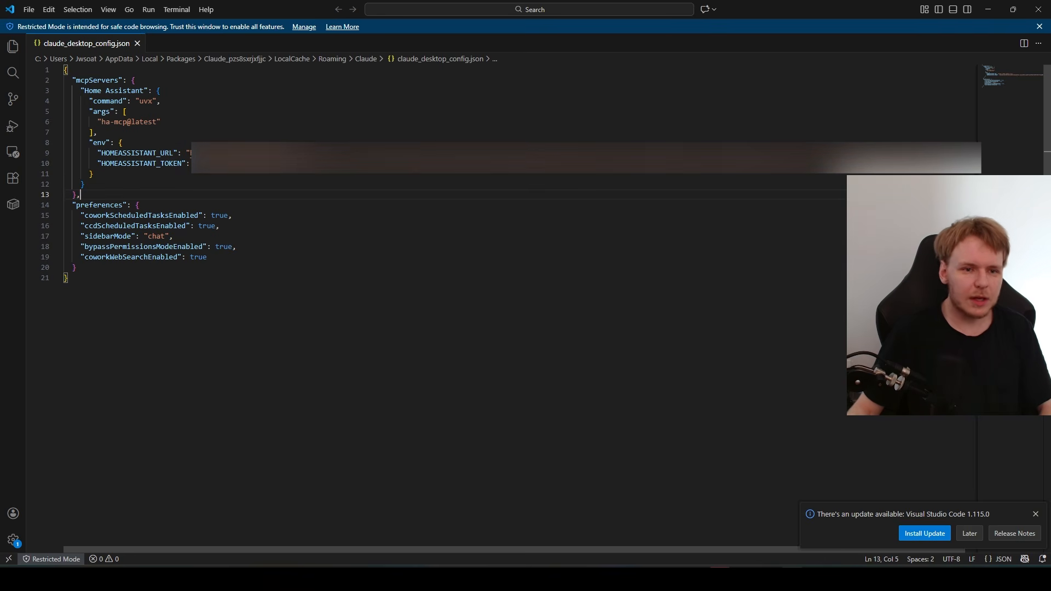
click(198, 154)
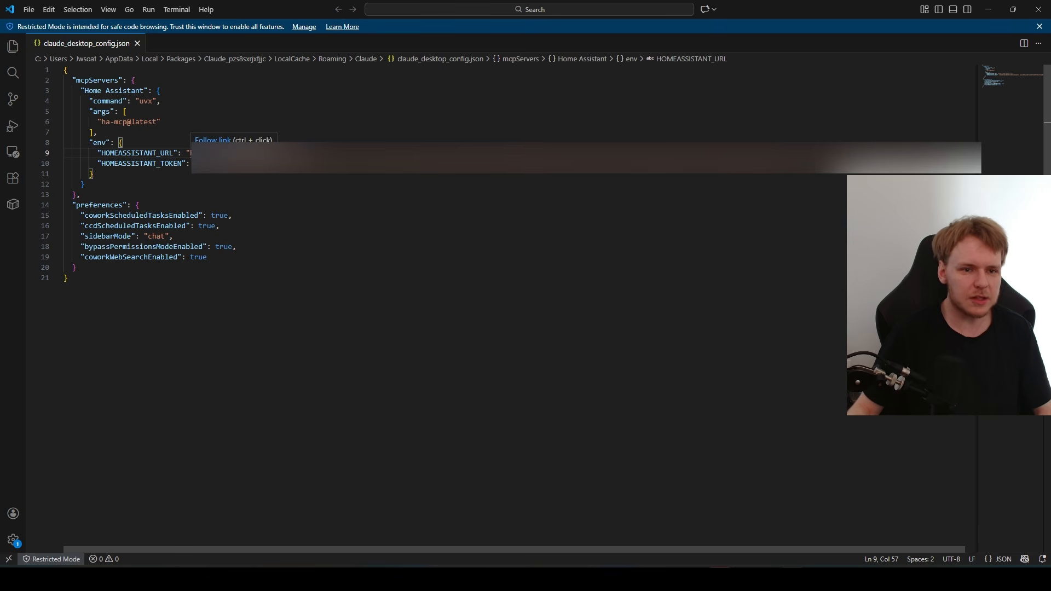
drag(192, 154, 305, 153)
click(305, 153)
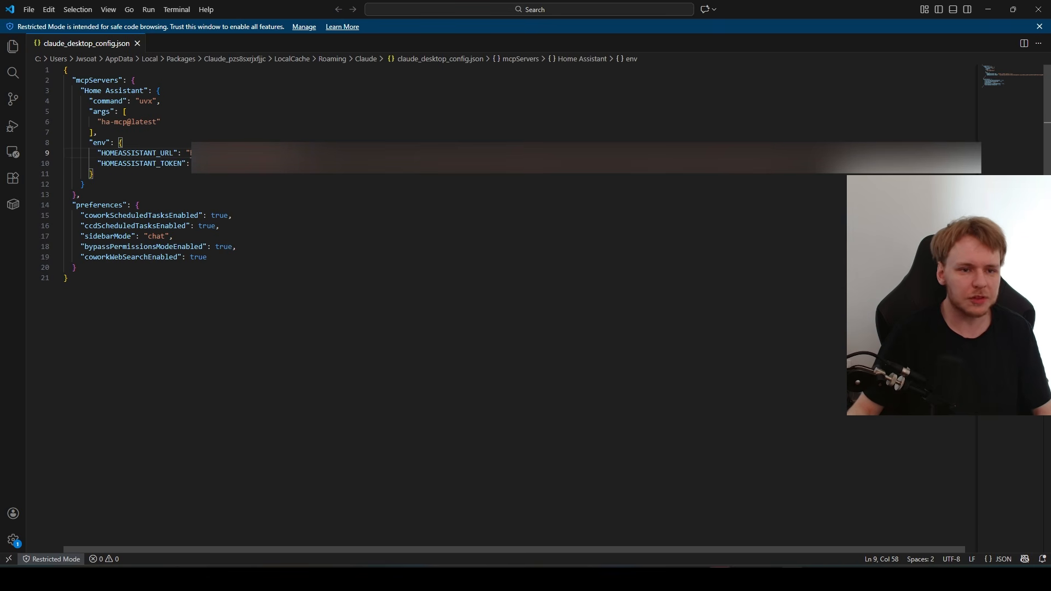
key(Down)
key(Down)
key(Down)
key(Down)
key(Down)
key(Down)
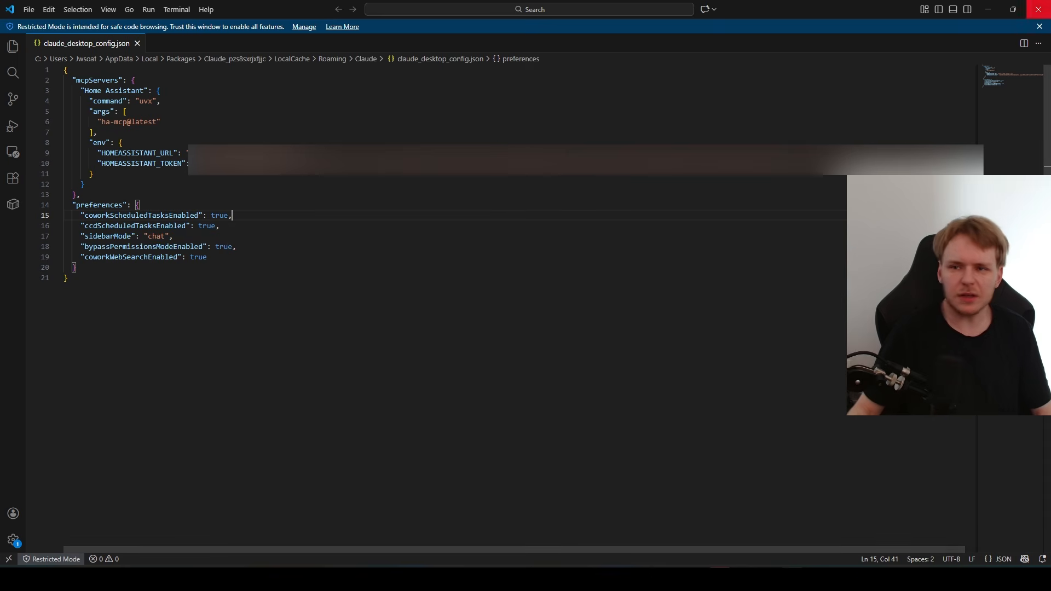
click(1038, 9)
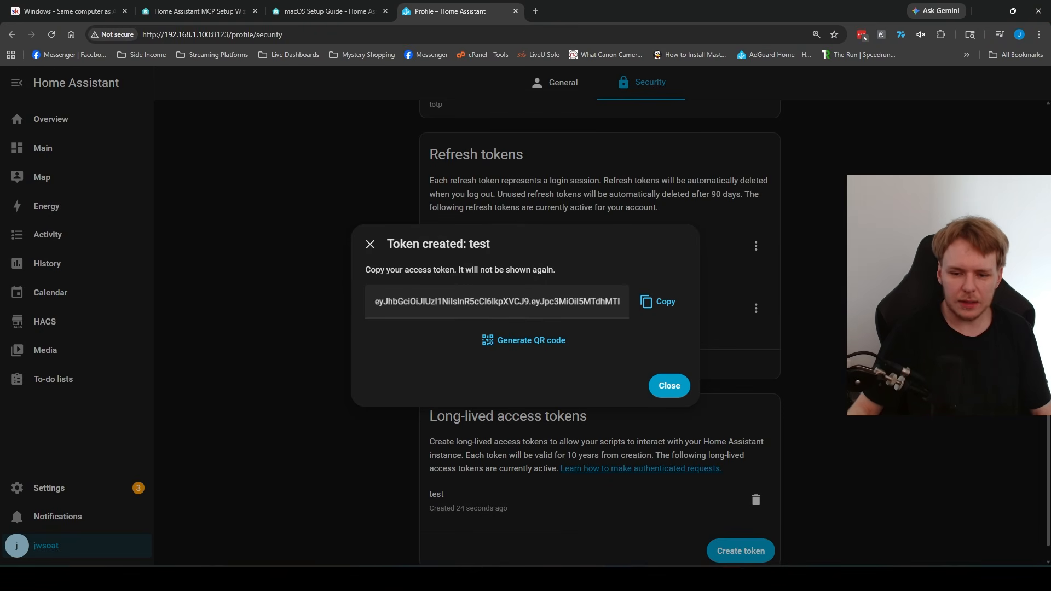
Step: Open Windows Task Manager
click(1038, 11)
click(1039, 11)
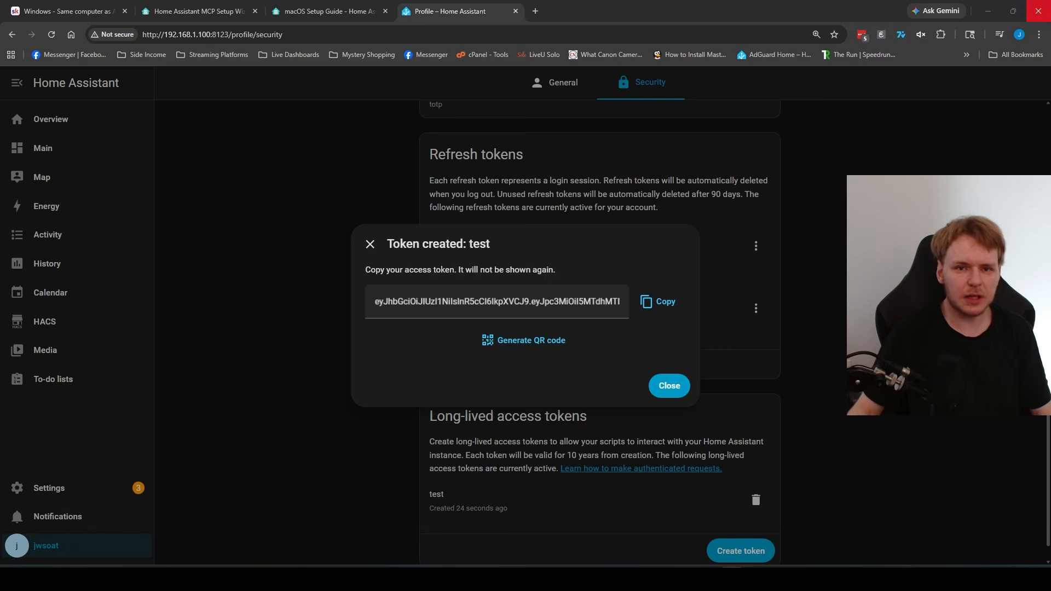
right_click(907, 579)
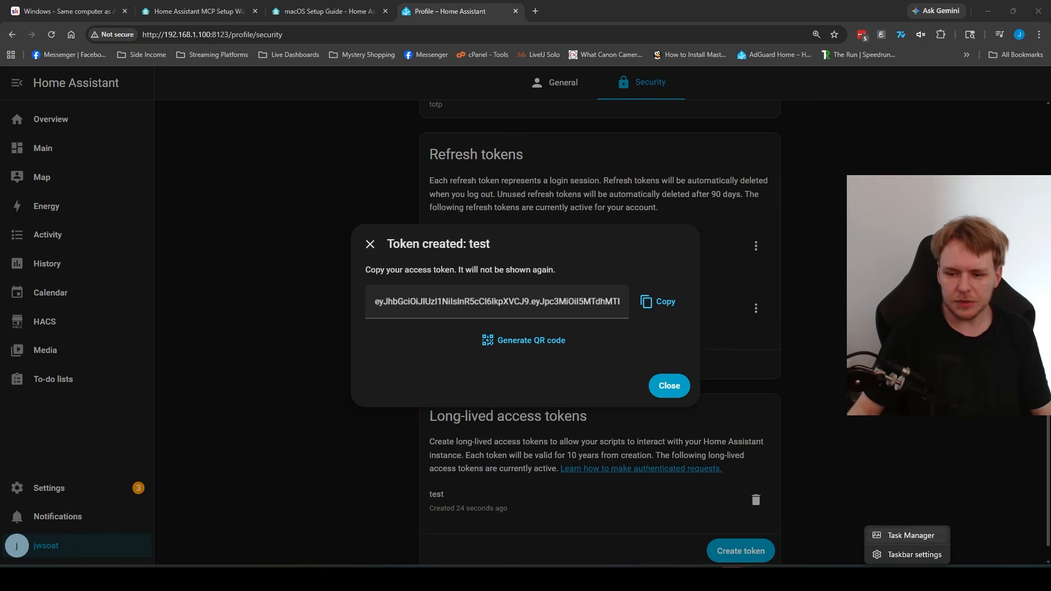
click(907, 535)
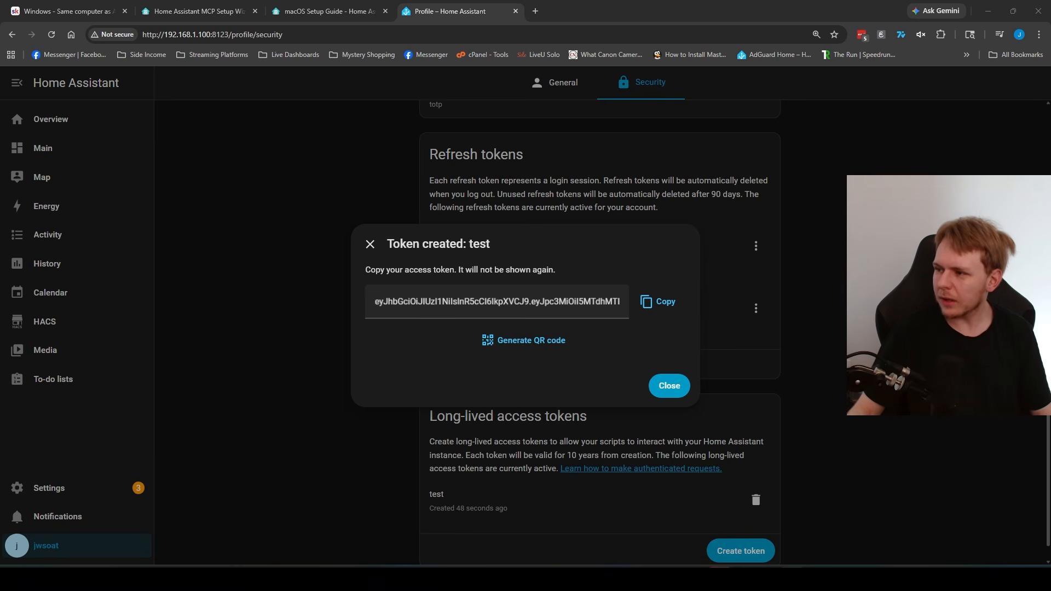
Step: Launch the Claude desktop app and maximize its window
key(super)
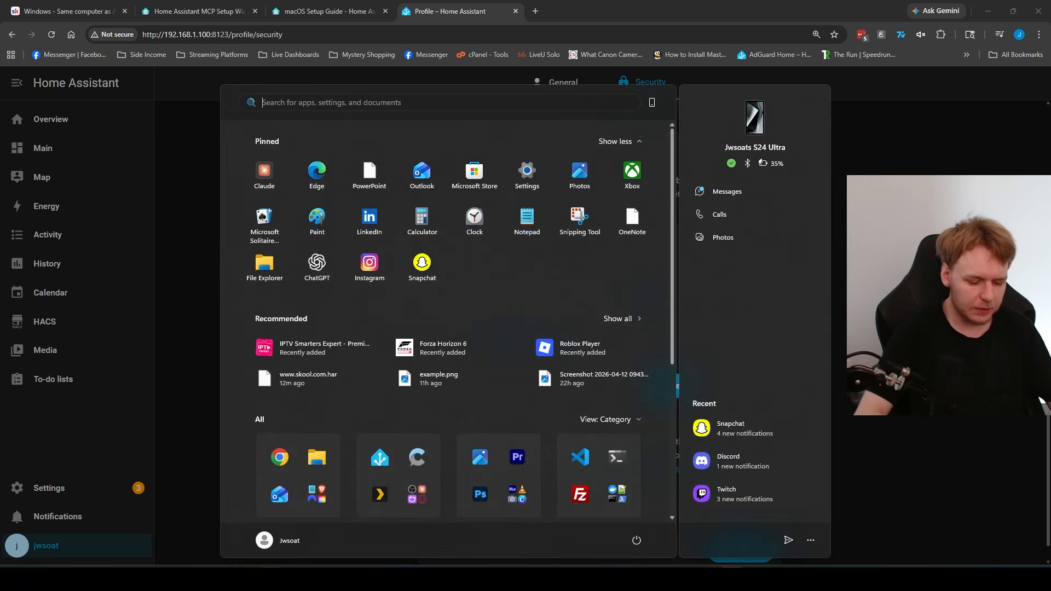
text(cl)
key(Escape)
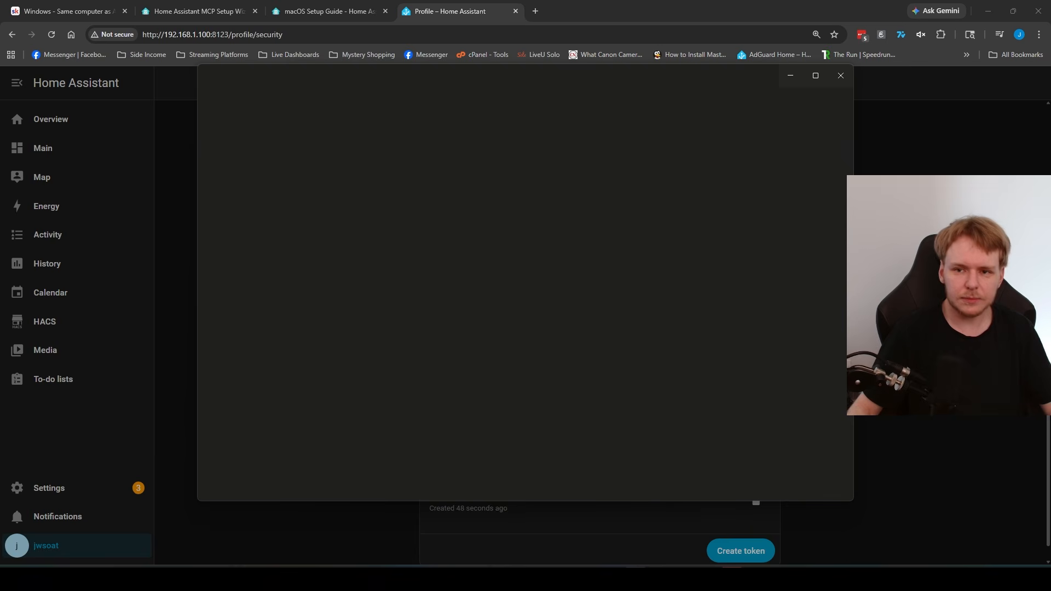
click(815, 75)
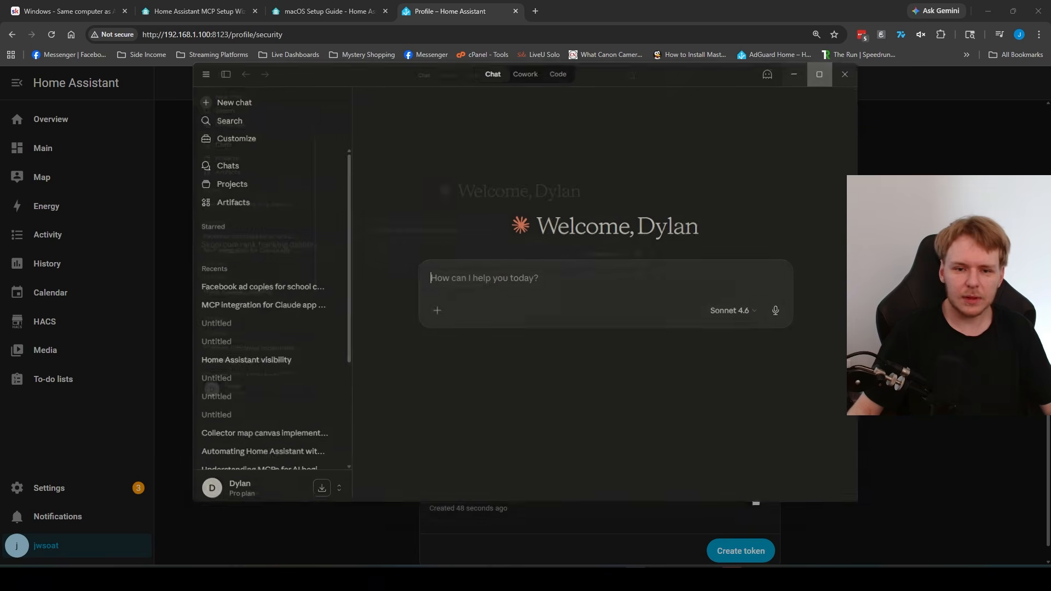
Step: Switch Claude to Code mode and choose the Home Assistant folder for the new session
click(557, 11)
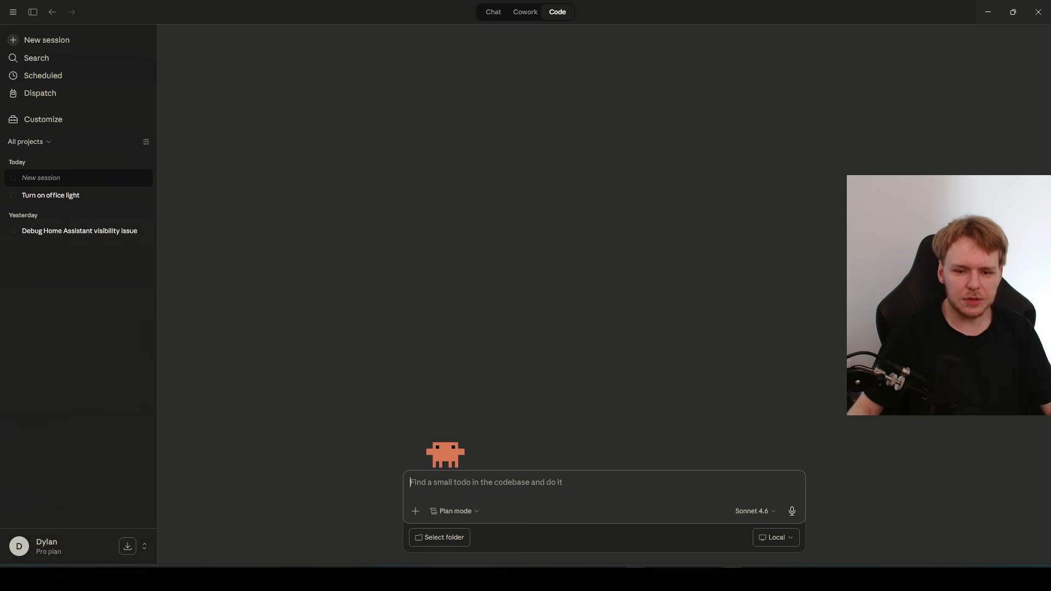
click(440, 537)
click(460, 485)
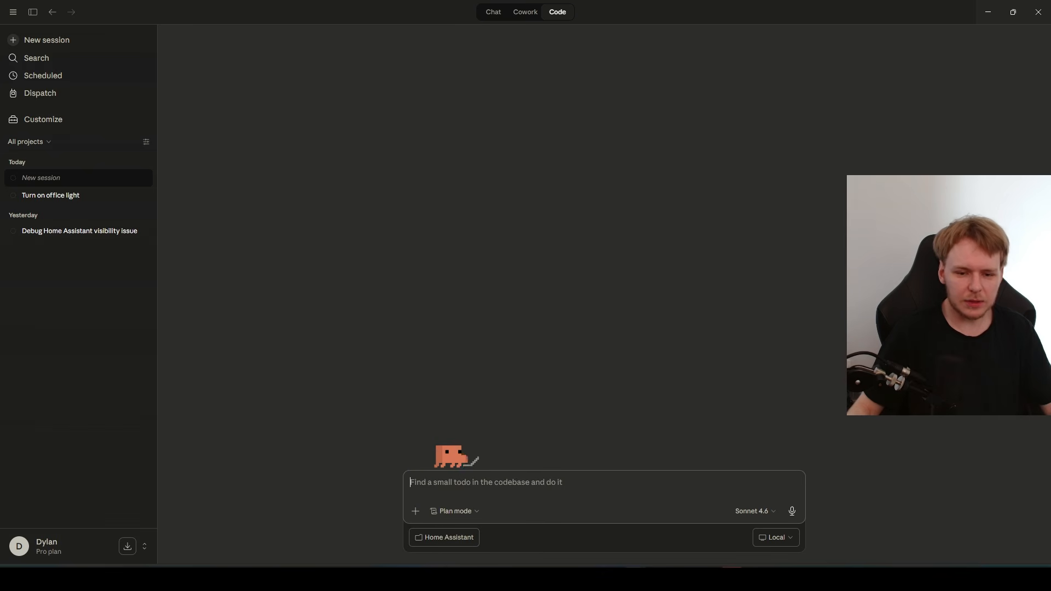
Step: Send Claude the prompt "can you see my home assistant" in the new session
text(can)
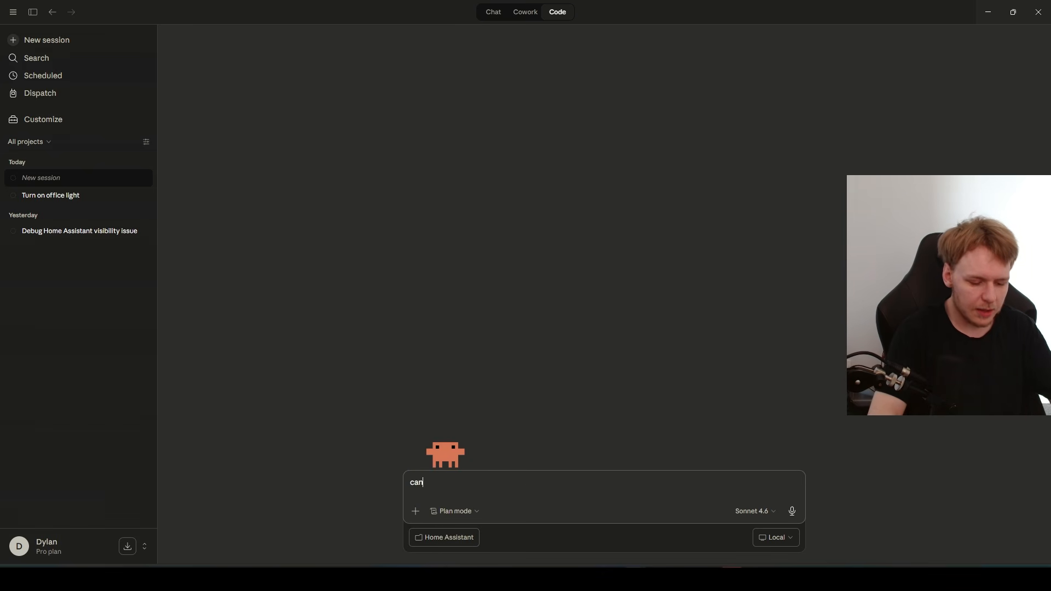
text( you)
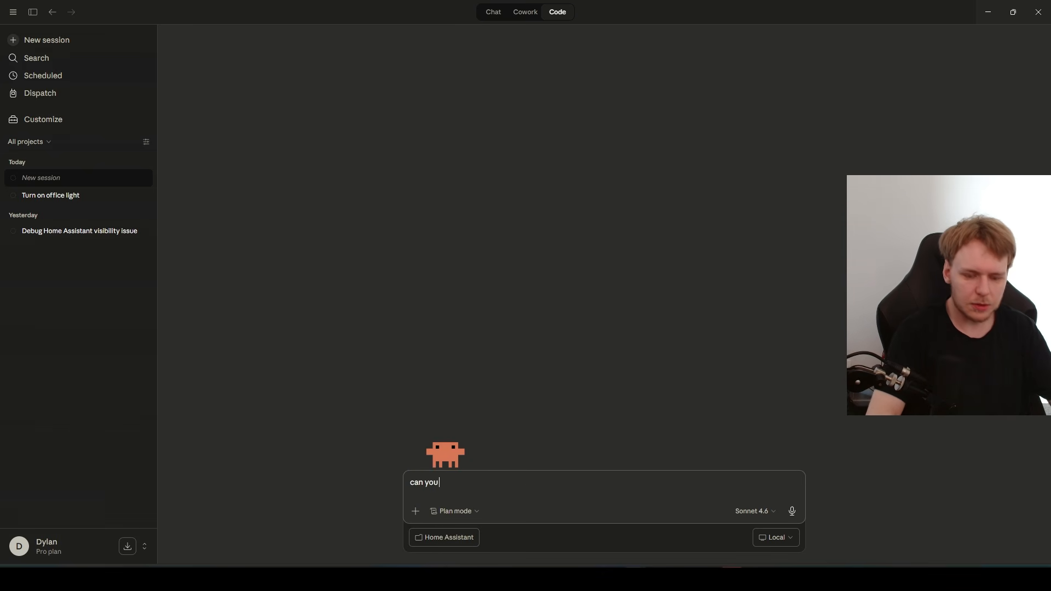
text( see my home assistabnt)
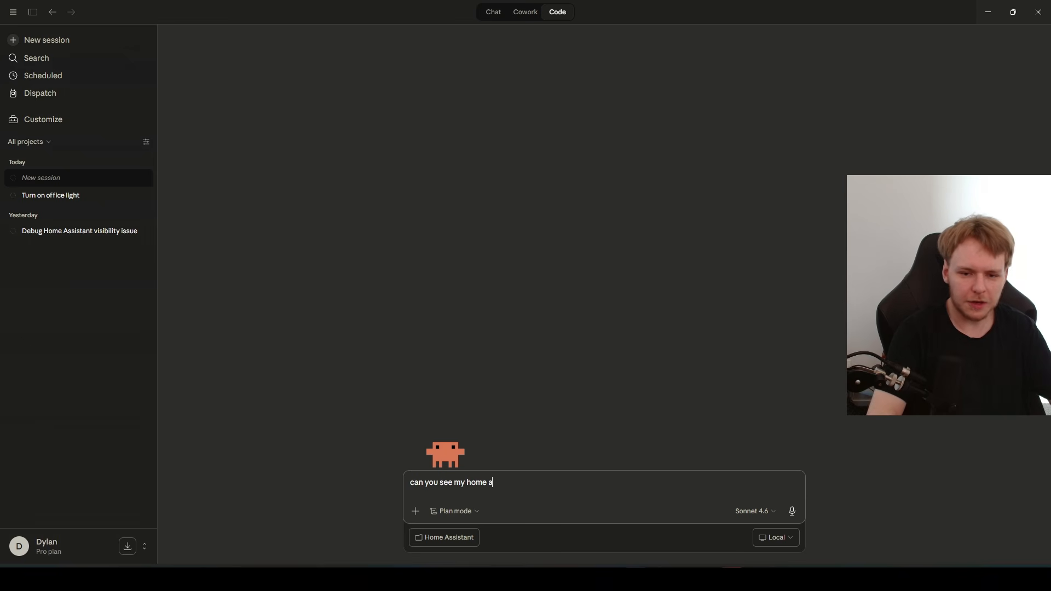
key(BackSpace)
key(BackSpace)
key(BackSpace)
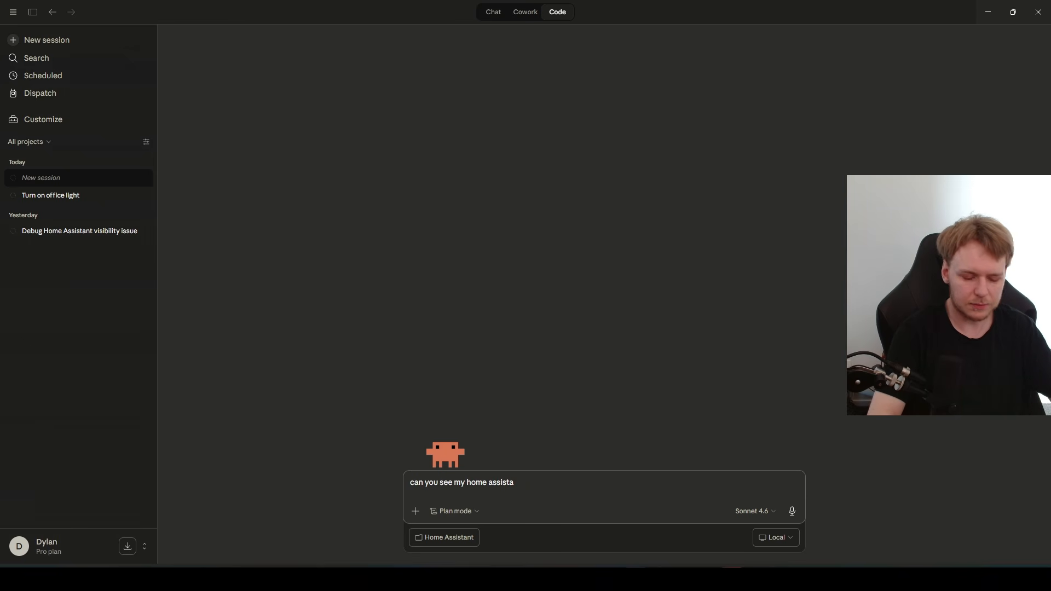
text(nt)
key(Return)
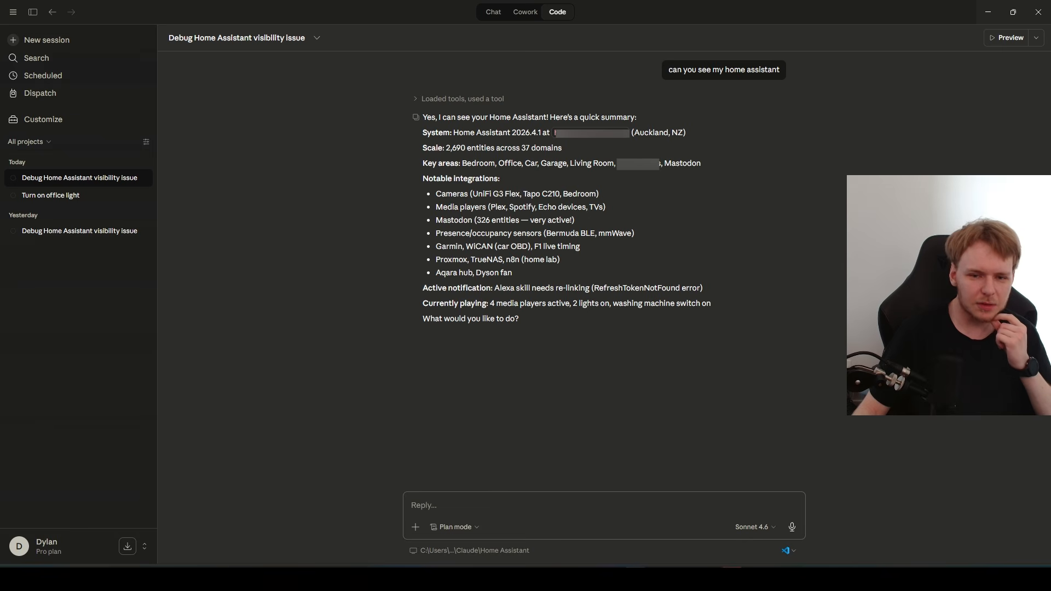
Step: Examine Claude's reply, from the notable integrations to the currently playing devices, to check the Home Assistant connection
drag(468, 304, 679, 320)
click(679, 323)
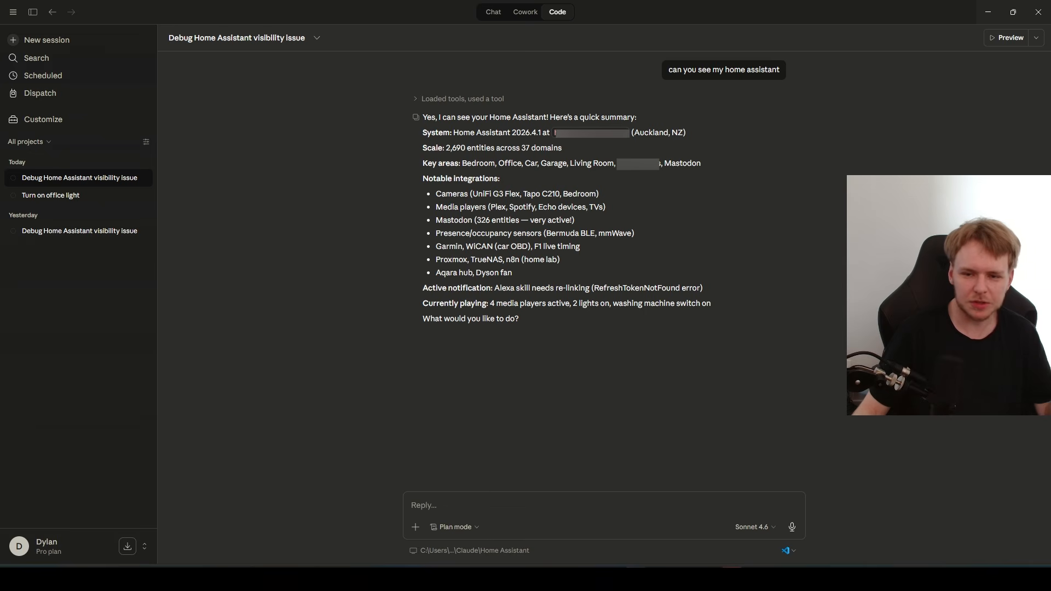
drag(668, 325, 651, 185)
click(657, 197)
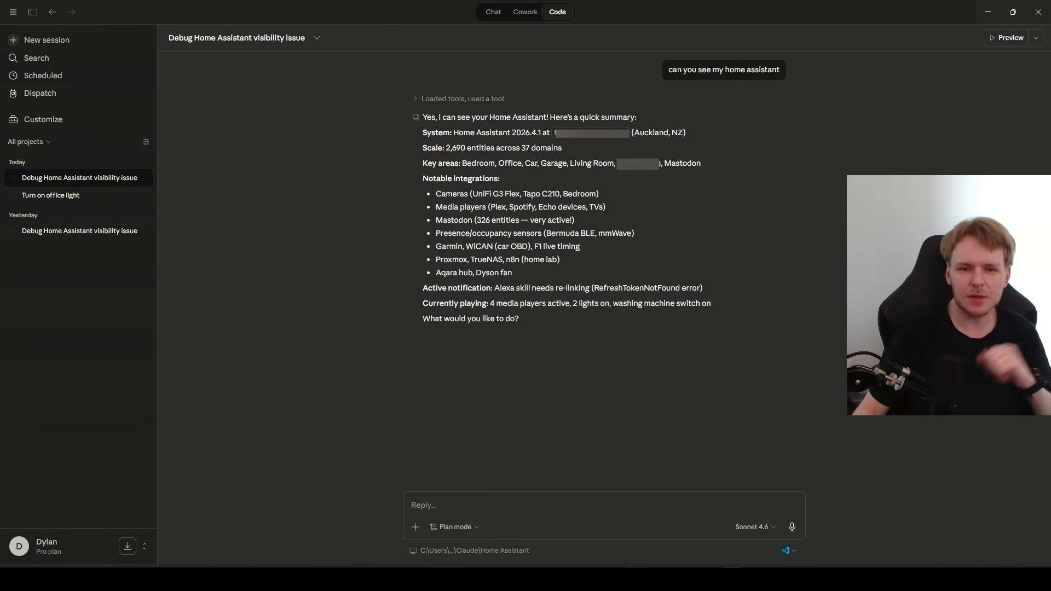